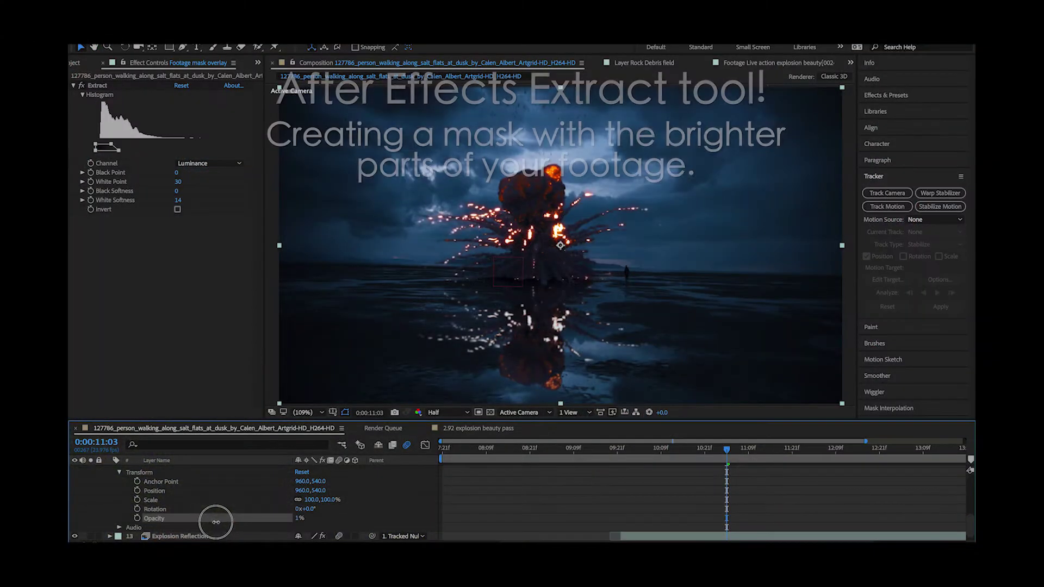
Fade the layer's opacity up to 68% and play the composition from its first frame
left_click_drag(216, 522, 259, 526)
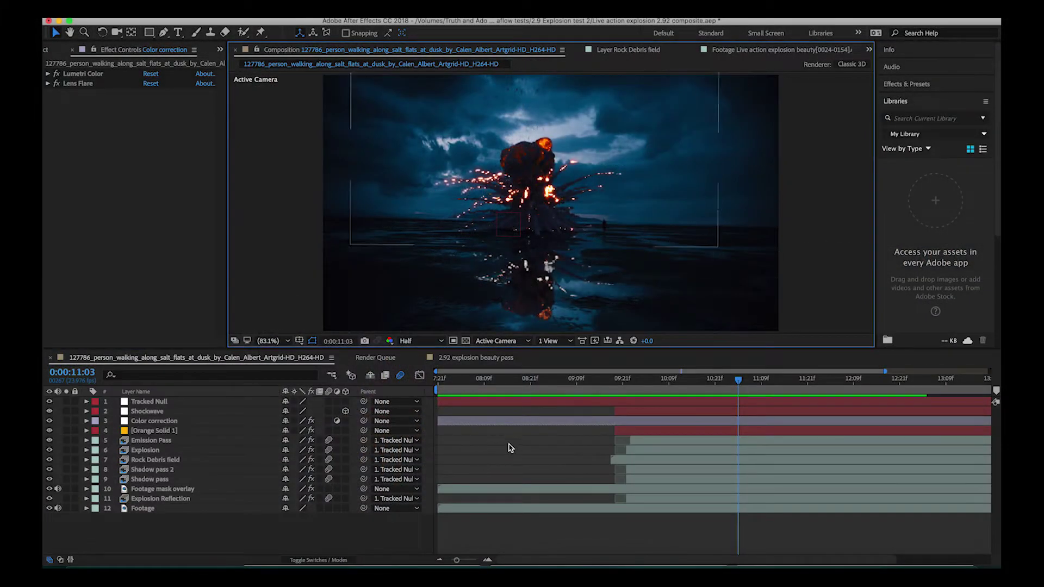
left_click(203, 379)
key("Home")
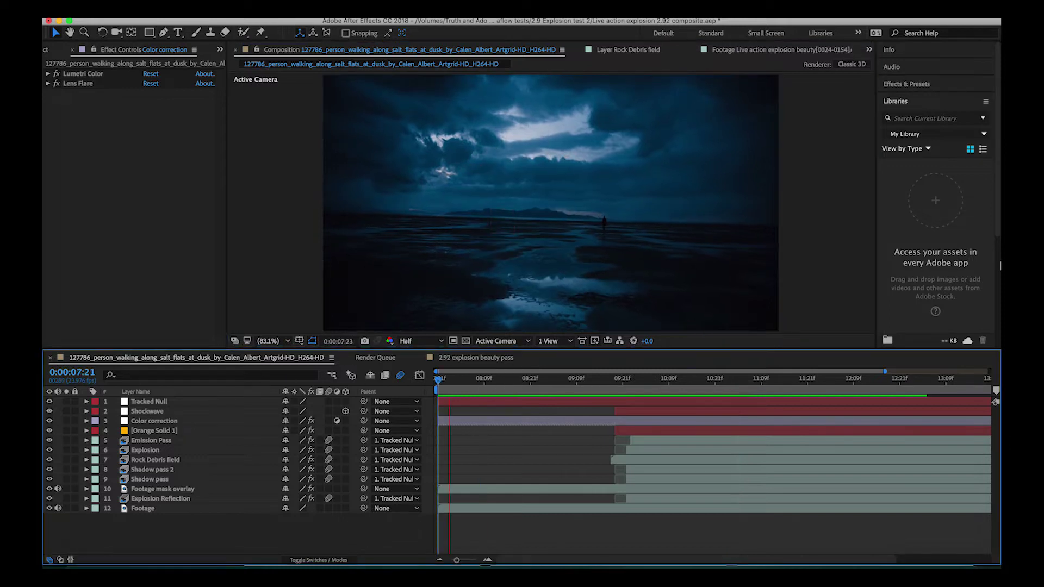
key("space")
Preview the composite in an enlarged viewer, then move the current time to 0:00:10:22
key("grave")
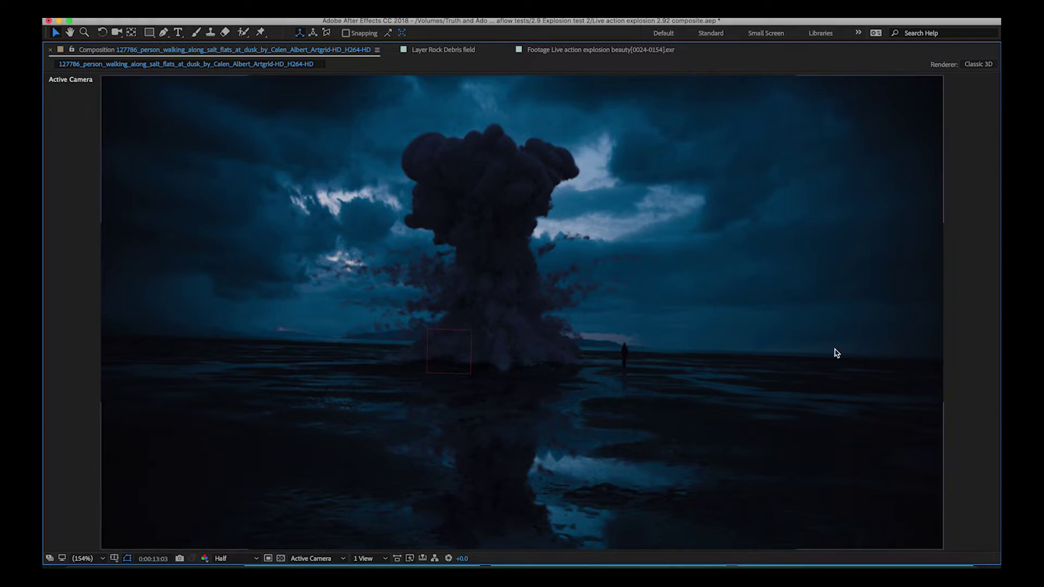
key("grave")
left_click_drag(666, 380, 721, 385)
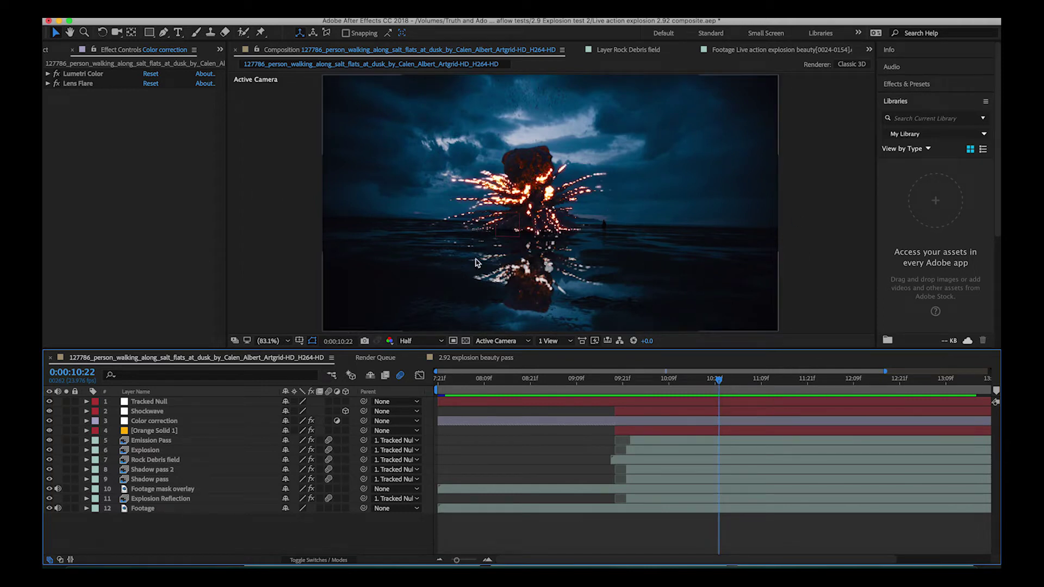
Inspect the Emission Pass, Explosion, Rock Debris field and Footage mask overlay layers' effects, toggling Emission Pass visibility
left_click(549, 270)
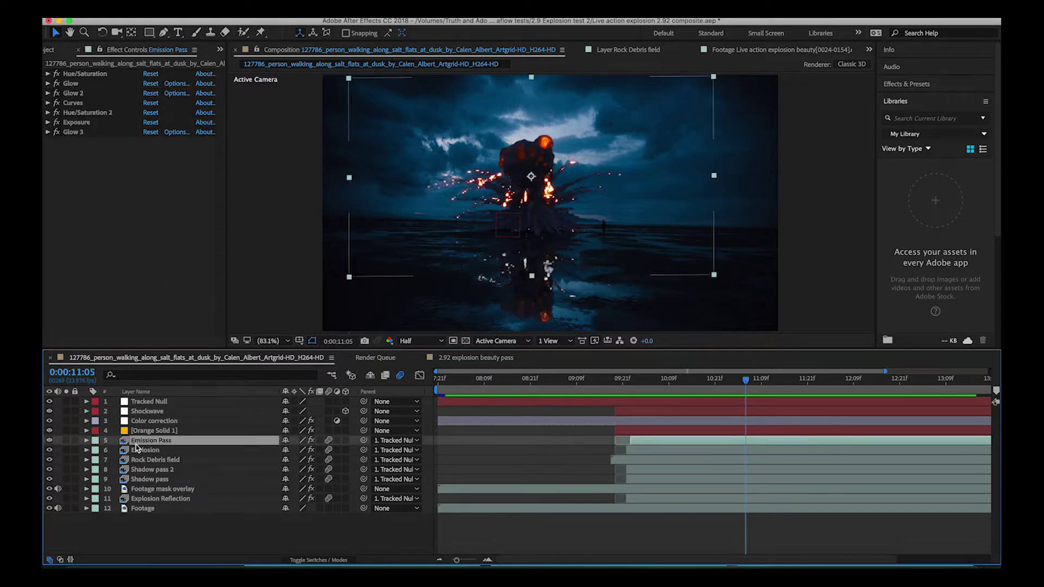
left_click(140, 450)
left_click(139, 442)
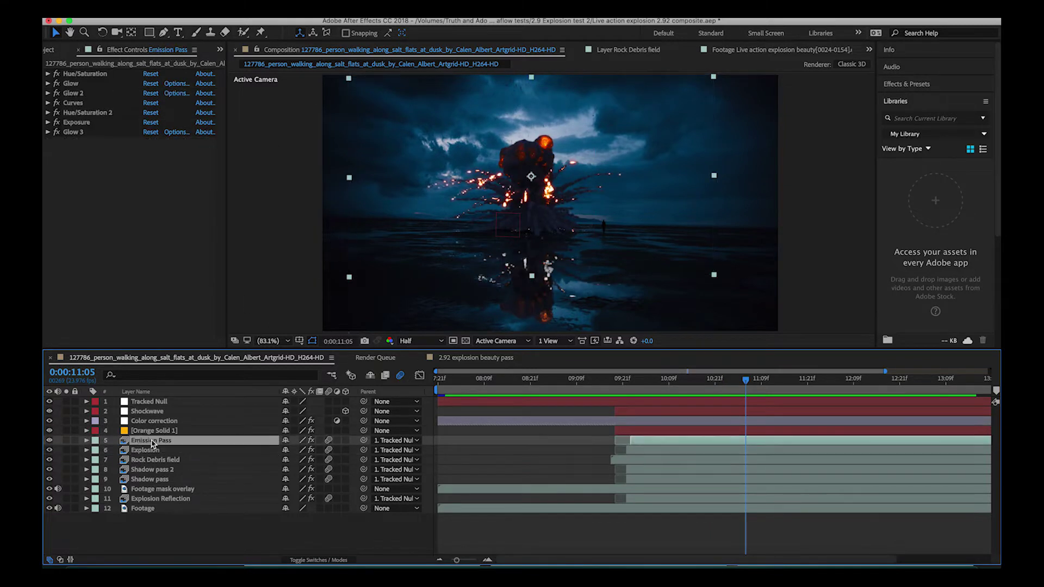
left_click(50, 440)
left_click(49, 441)
left_click(158, 460)
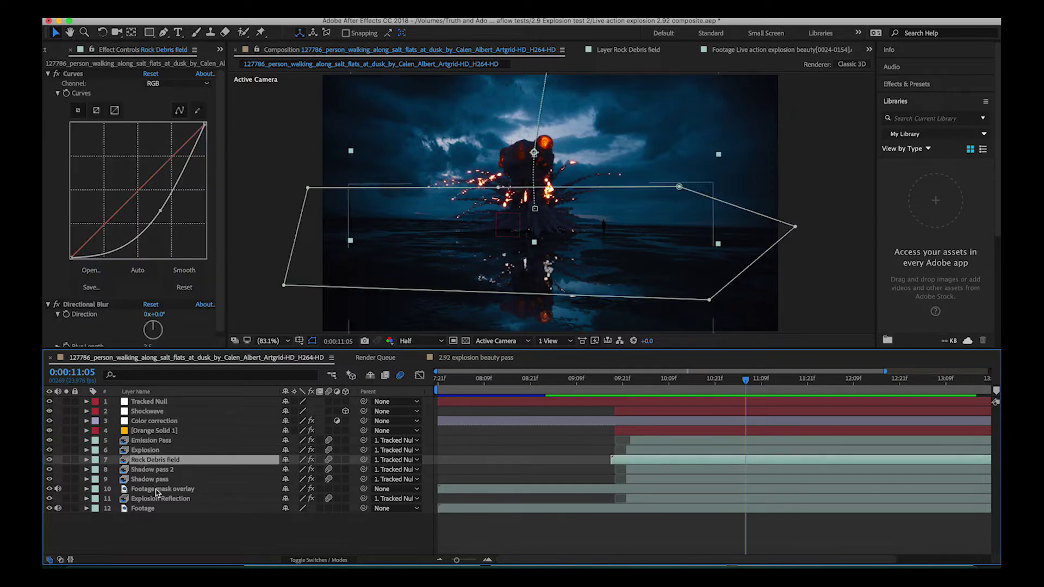
left_click(144, 490)
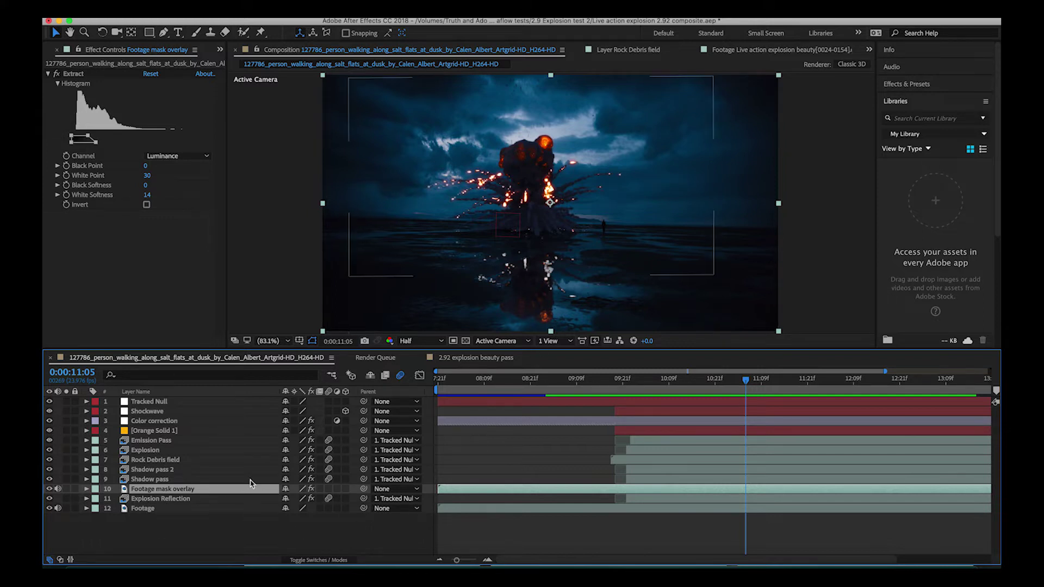
left_click(50, 498)
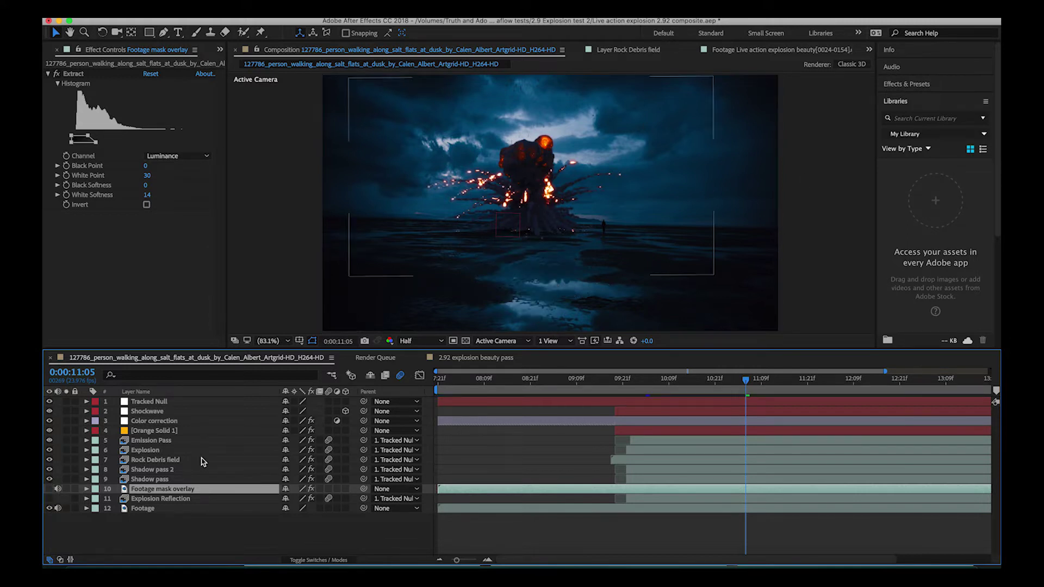
left_click(150, 479)
left_click(163, 489)
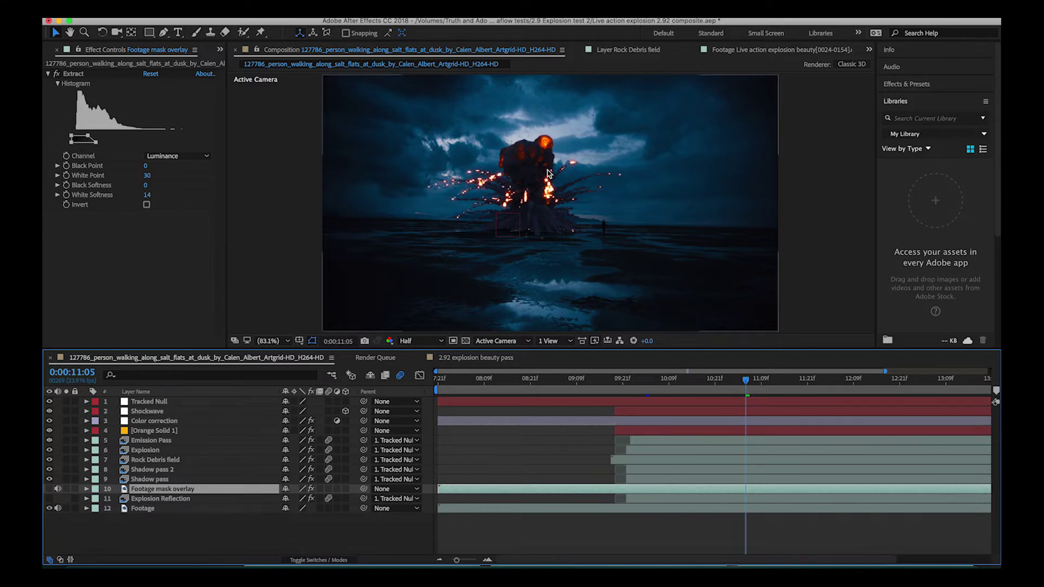
left_click(161, 499)
left_click(49, 499)
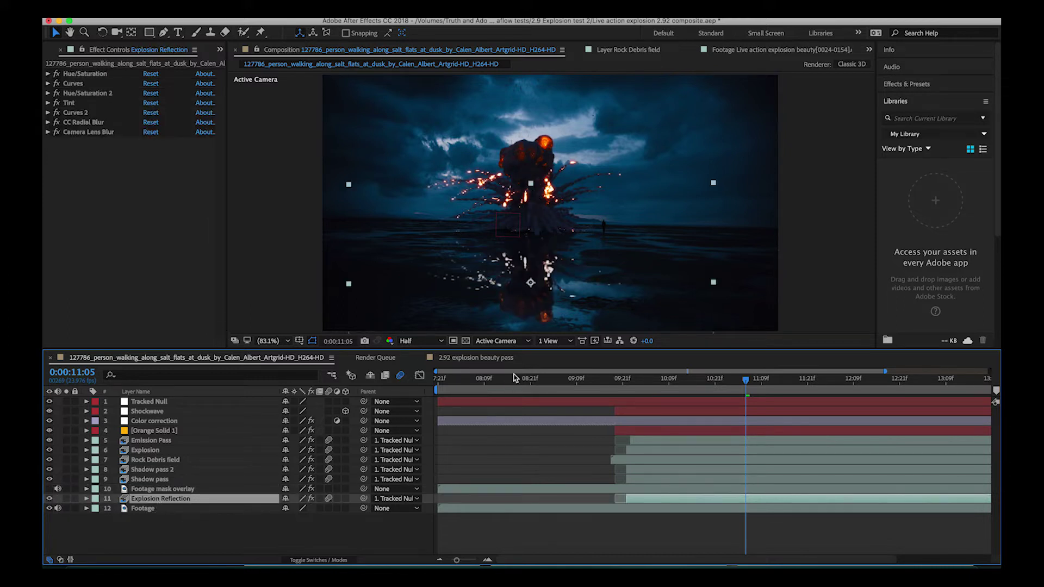
left_click_drag(531, 186, 690, 158)
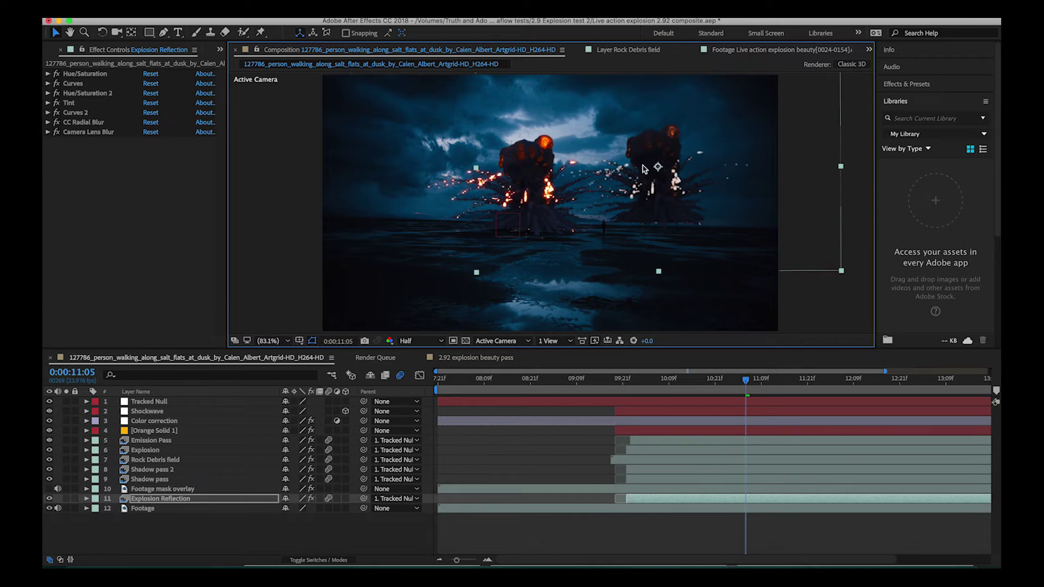
key("super+z")
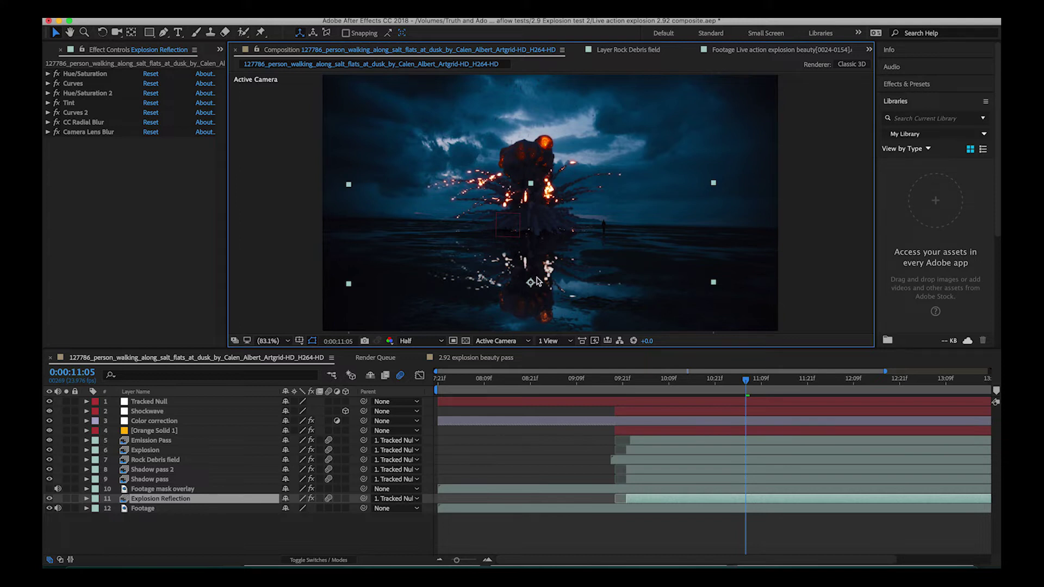
left_click(147, 489)
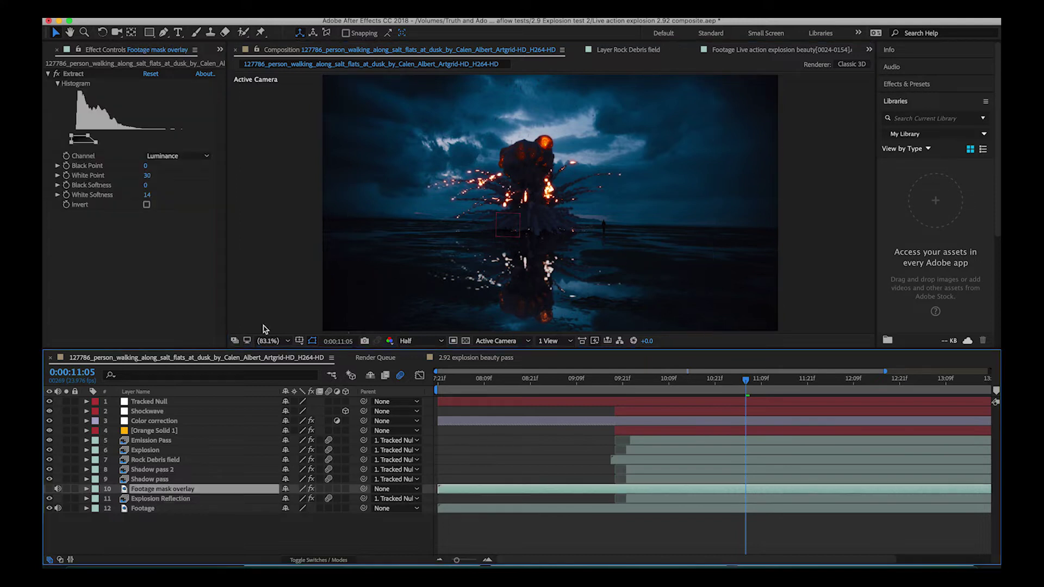
Hide the explosion reflection and delete the Extract effect from Footage mask overlay
left_click(49, 498)
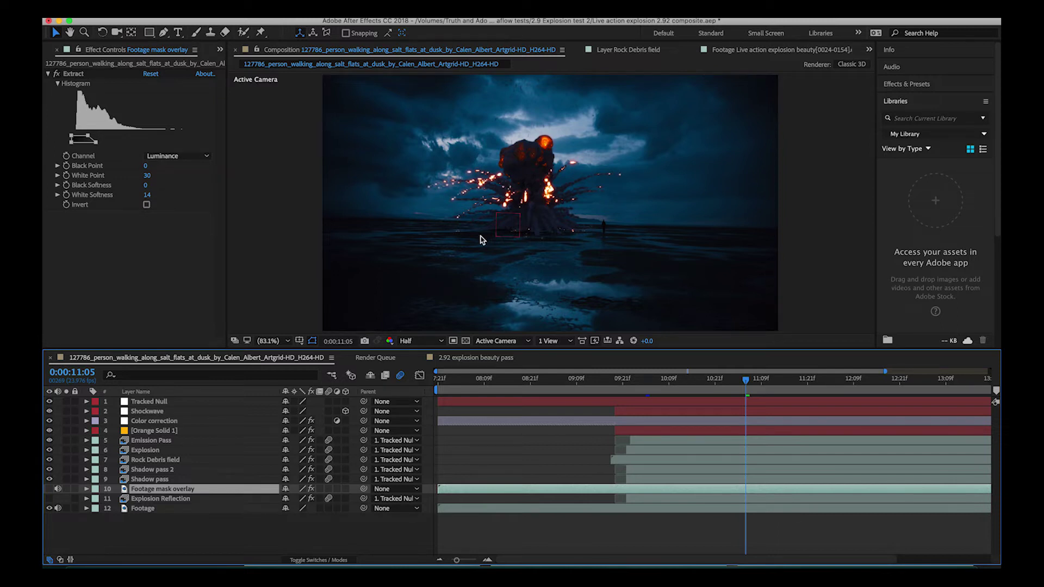
key("F3")
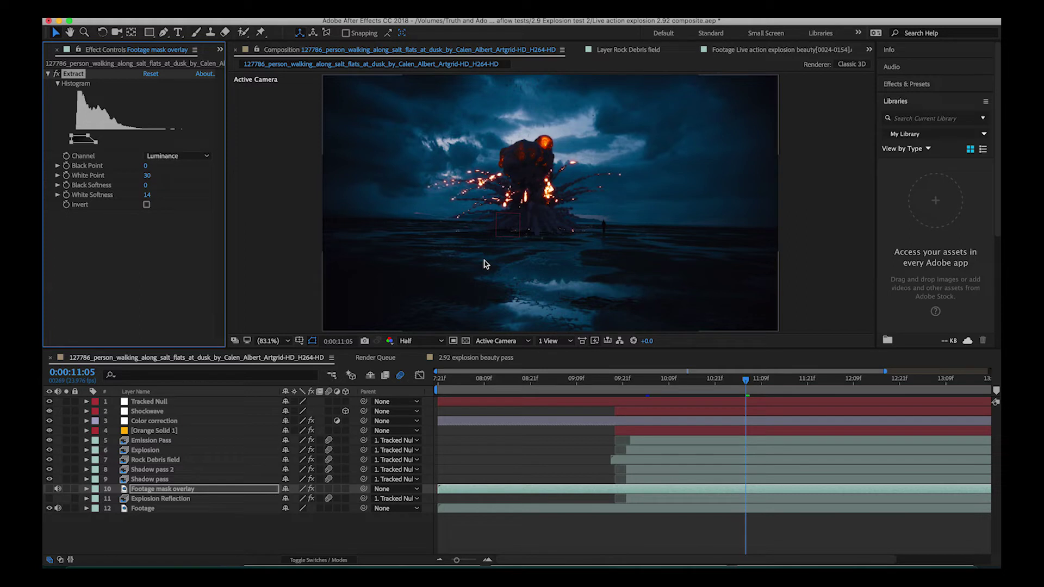
left_click(75, 74)
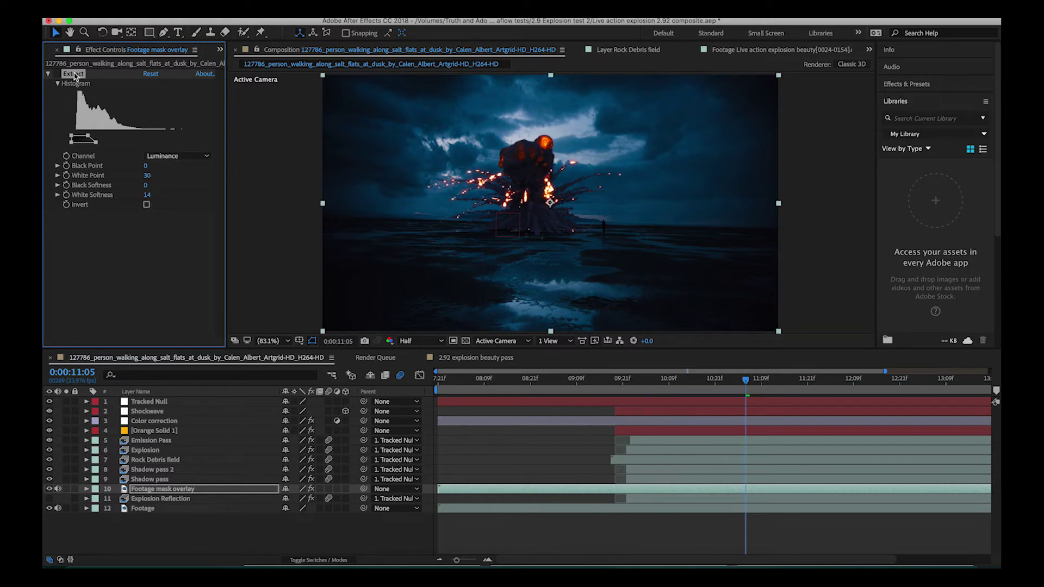
key("Delete")
Toggle Footage mask overlay off and on to compare the unkeyed footage over the reflection
left_click(49, 489)
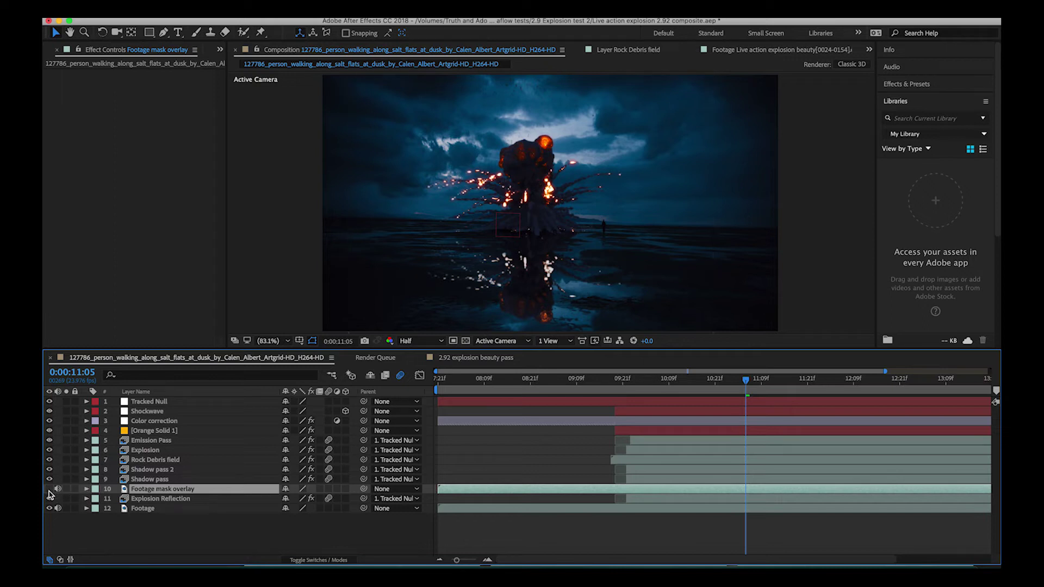
left_click(49, 489)
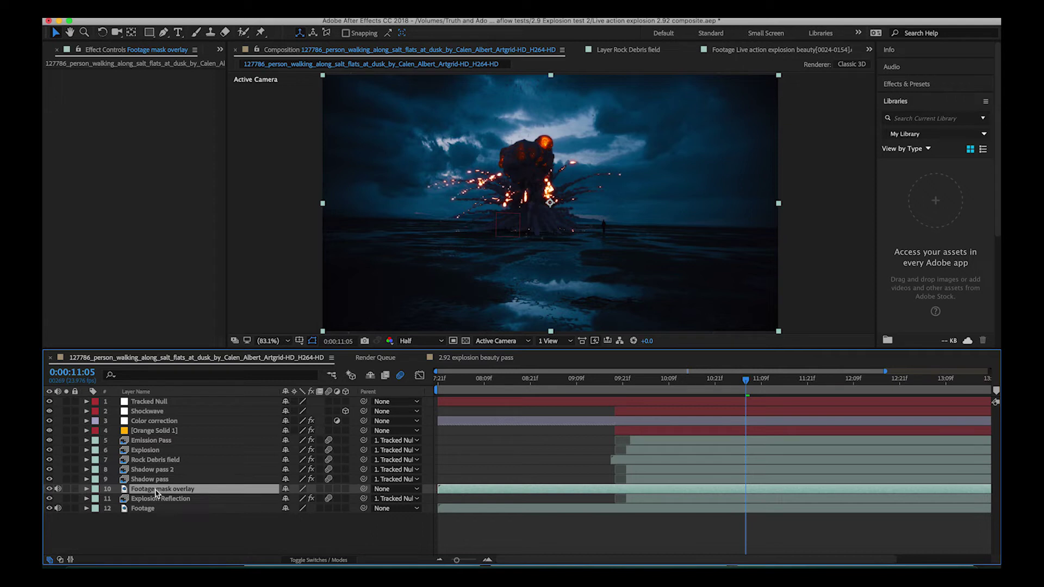
left_click(286, 16)
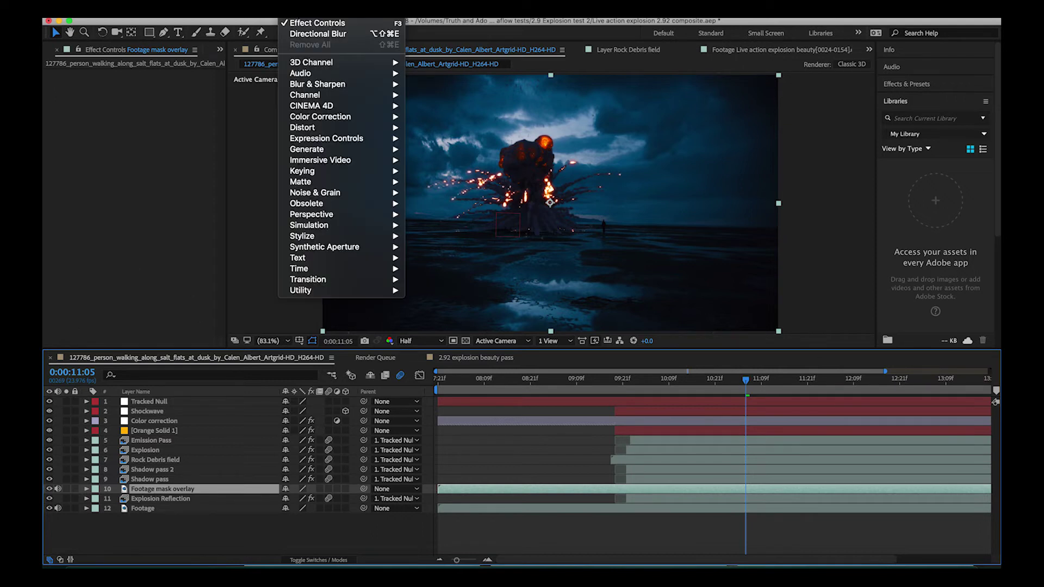
Apply Keying > Extract to Footage mask overlay and tune White Point to 19 and White Softness to 19
mouse_move(311, 174)
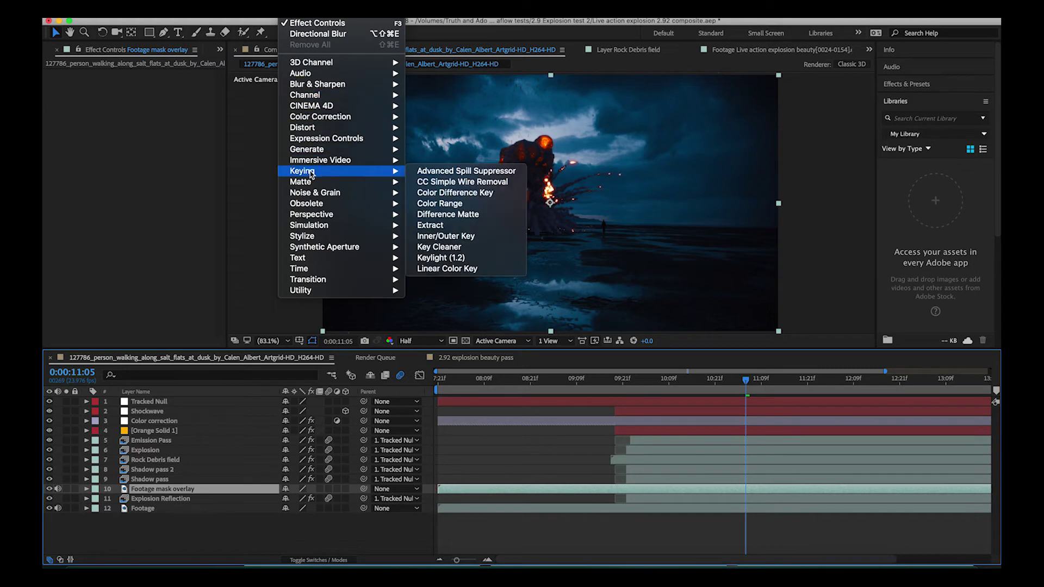
left_click(440, 225)
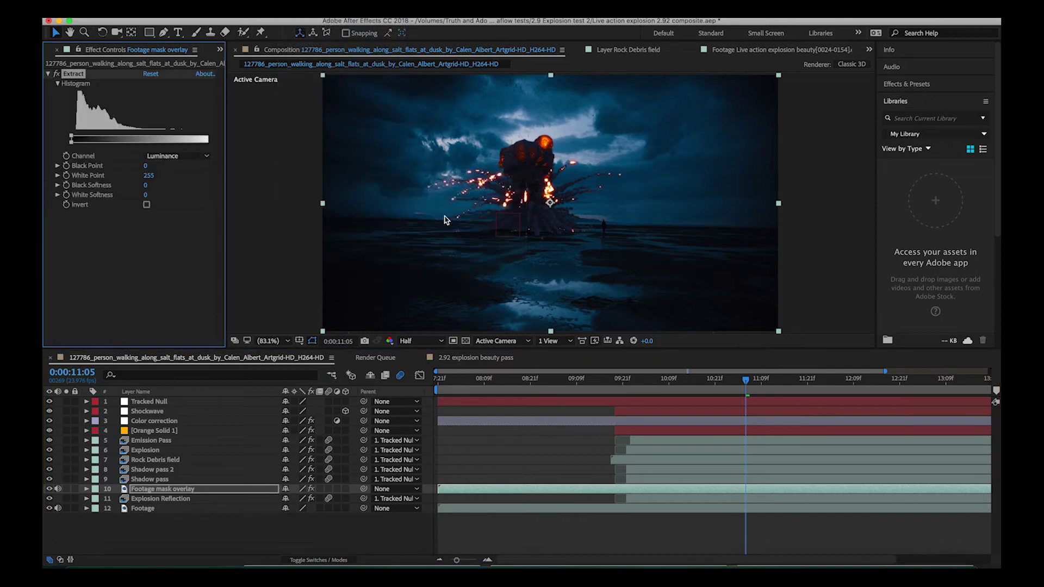
left_click_drag(207, 137, 199, 136)
left_click_drag(147, 181, 82, 179)
mouse_move(146, 167)
left_mouse_down()
mouse_move(130, 166)
mouse_move(165, 179)
mouse_move(140, 178)
left_mouse_up()
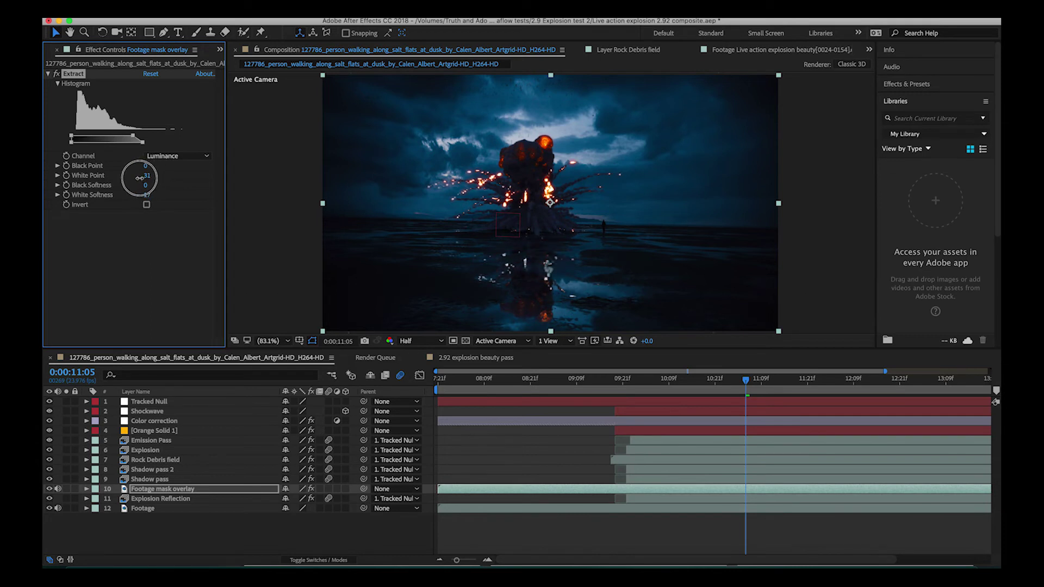
left_click_drag(130, 175, 133, 174)
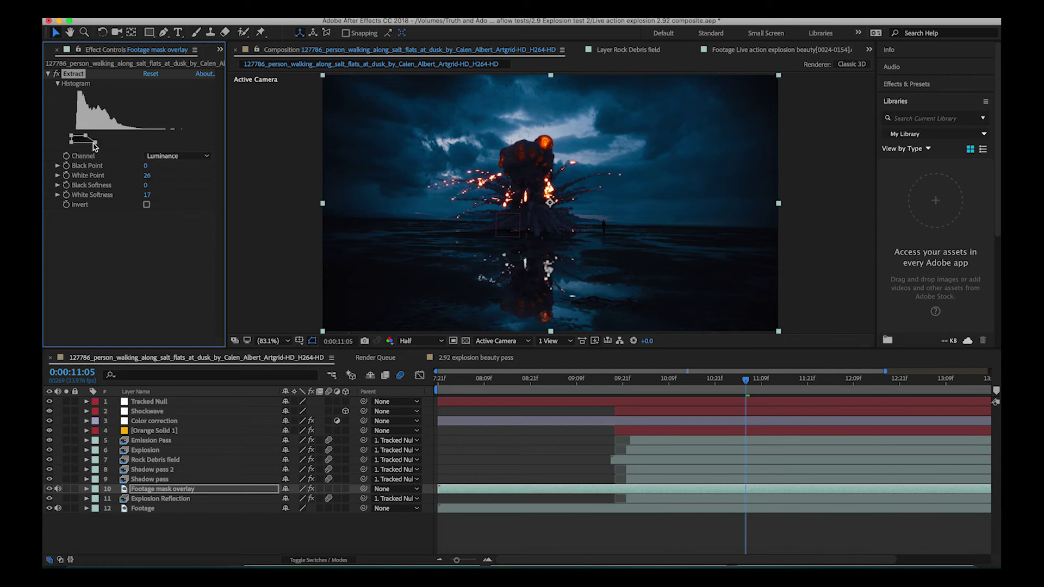
mouse_move(94, 145)
left_mouse_down()
mouse_move(114, 143)
mouse_move(98, 143)
left_mouse_up()
left_click_drag(85, 139, 83, 139)
Solo layer 10, Footage mask overlay, to view only its keyed sky and water
left_click(67, 489)
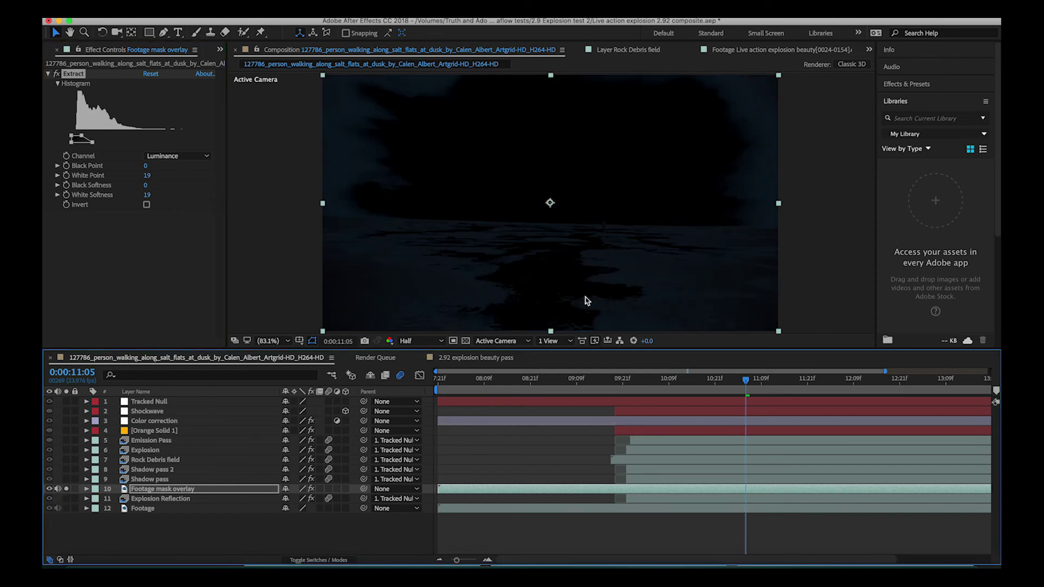